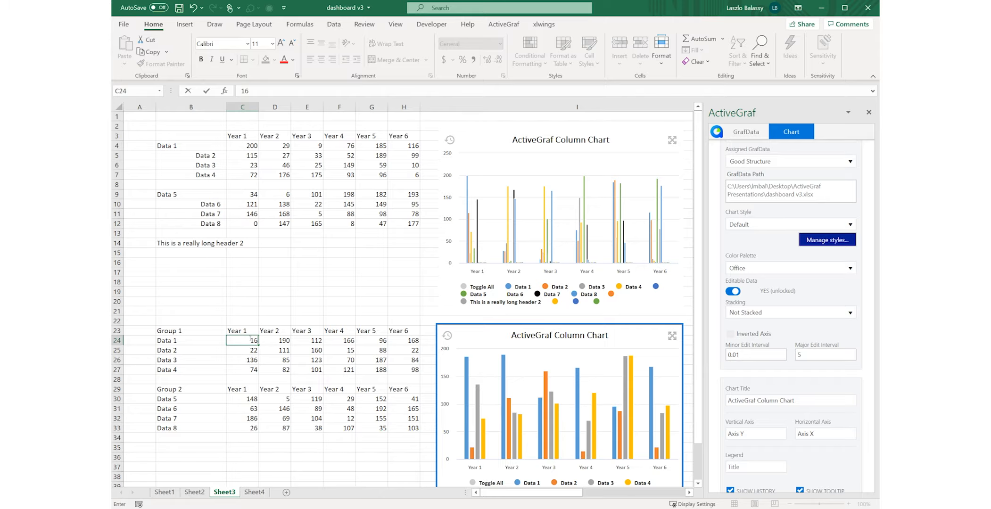
- Set Data 1's Year 1 value in Group 1 to 160 and insert an empty row above Data 4
key(Return)
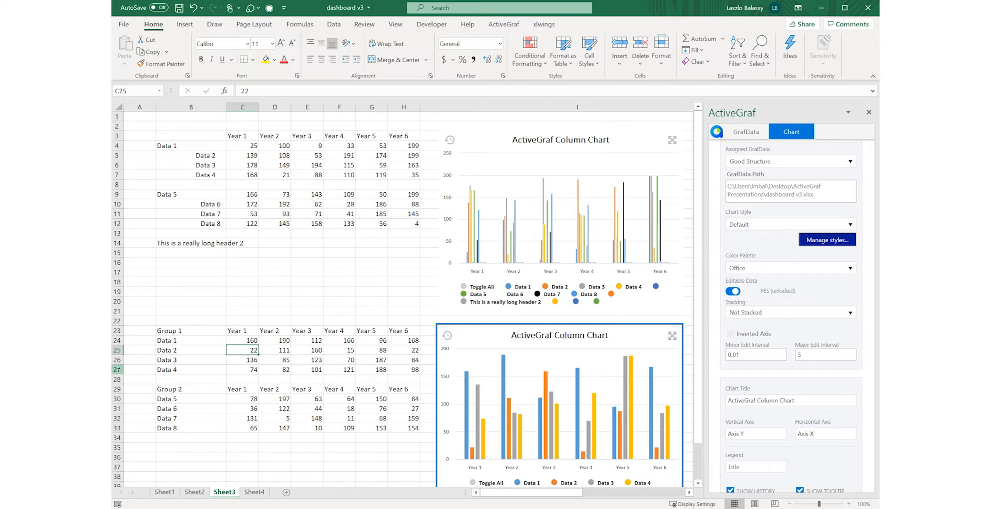
click(117, 369)
right_click(118, 370)
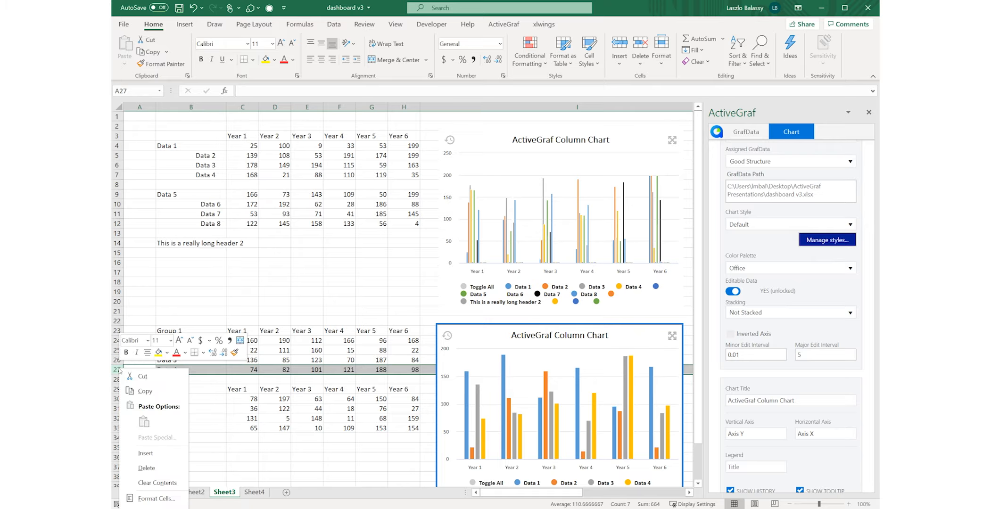
click(146, 453)
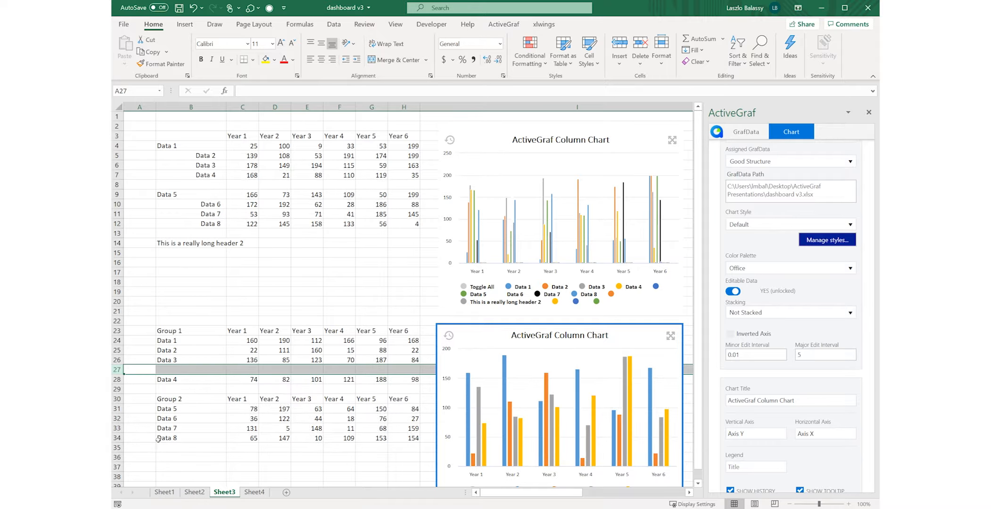
- Label the empty row between Data 3 and Data 4 as Data3.5
click(174, 369)
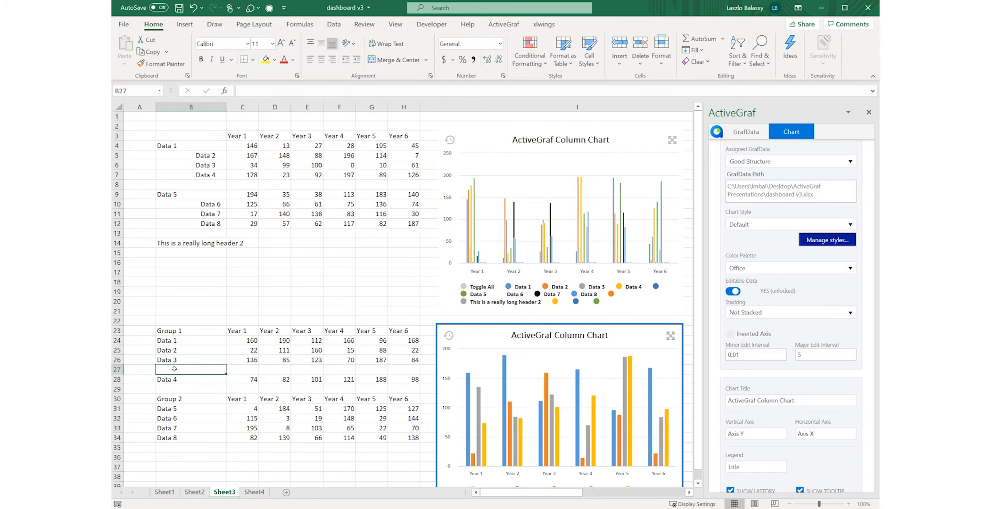
text(Data)
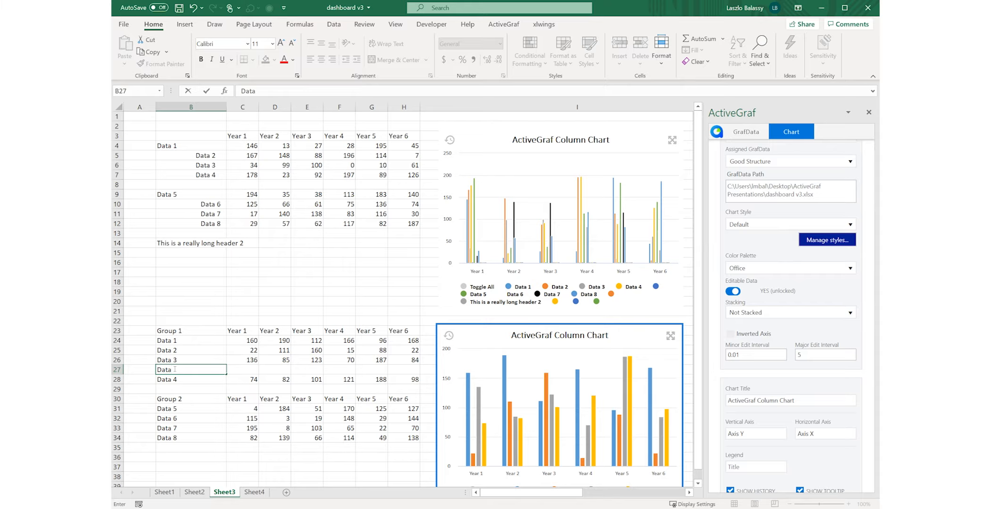
text( 25)
key(Return)
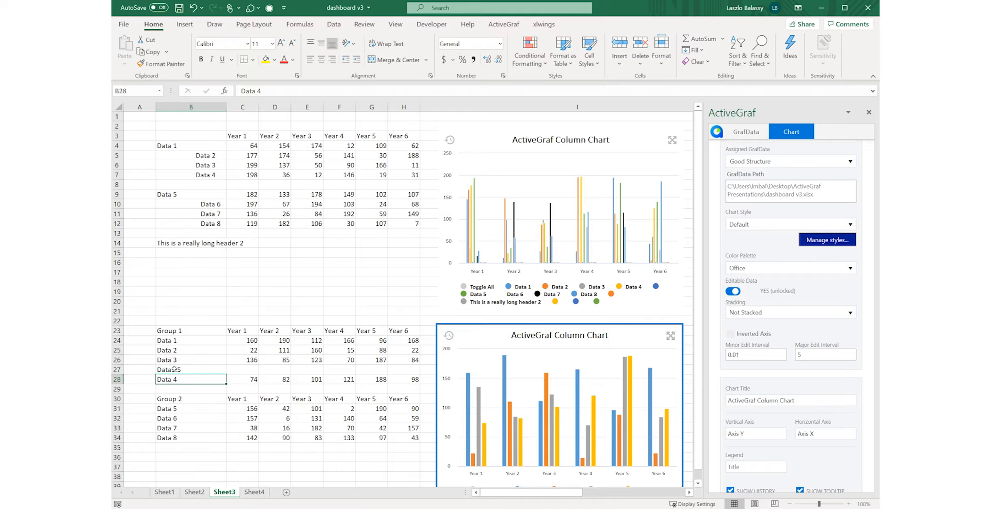
- Enter 777 for Year 1 and 888 for Year 2 in the Data3.5 row, and fill the series through Year 6
click(249, 368)
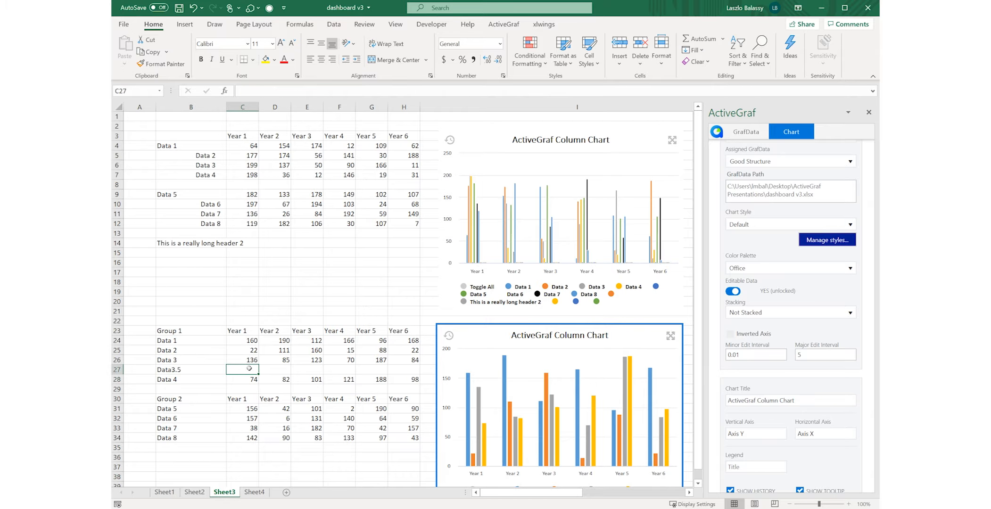
text(777)
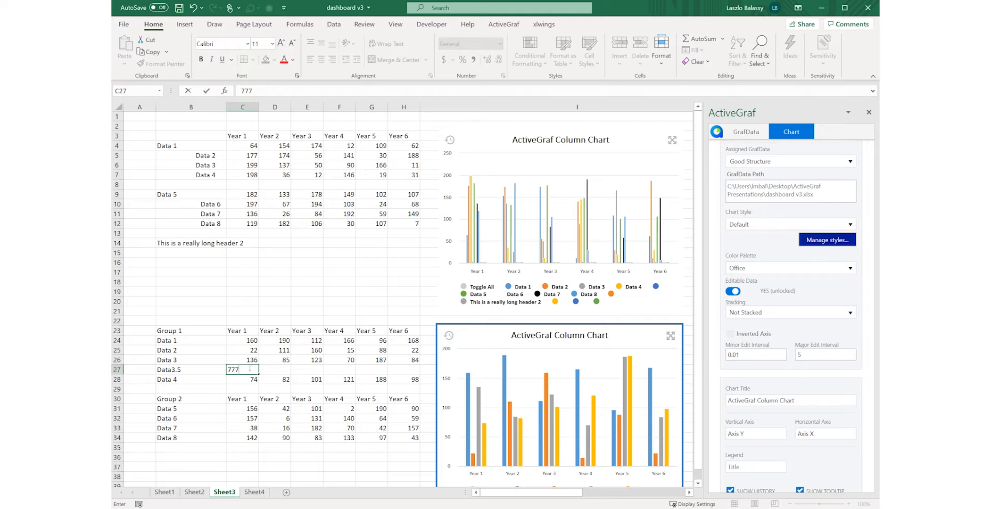
key(Return)
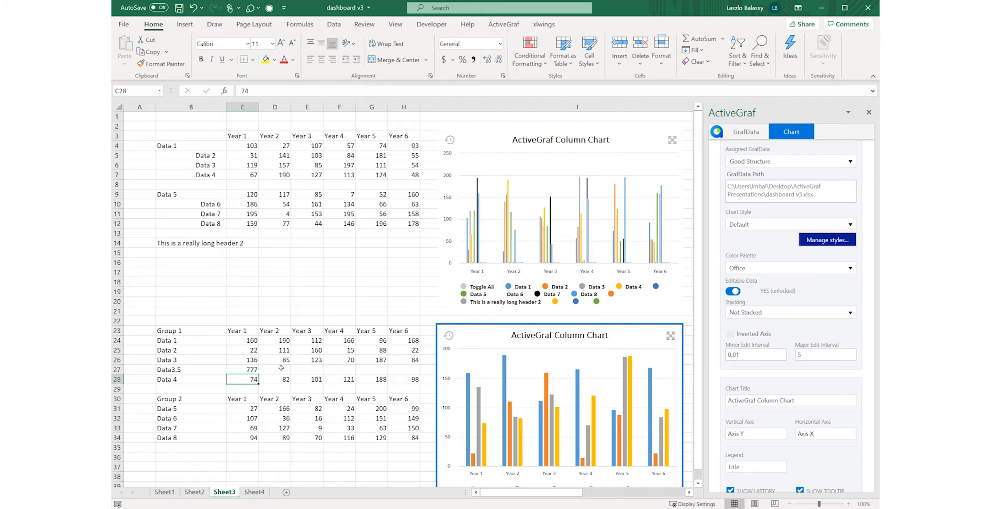
click(281, 369)
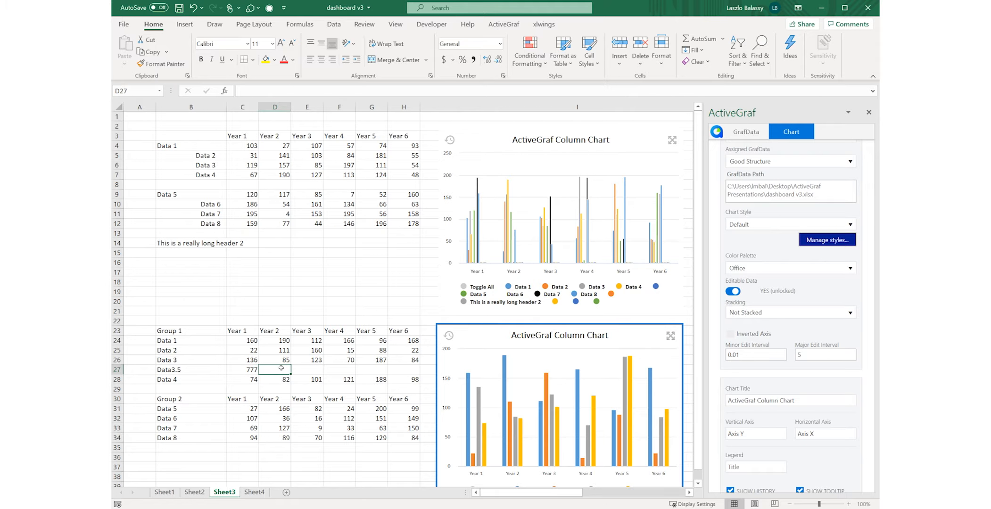
text(888)
key(Return)
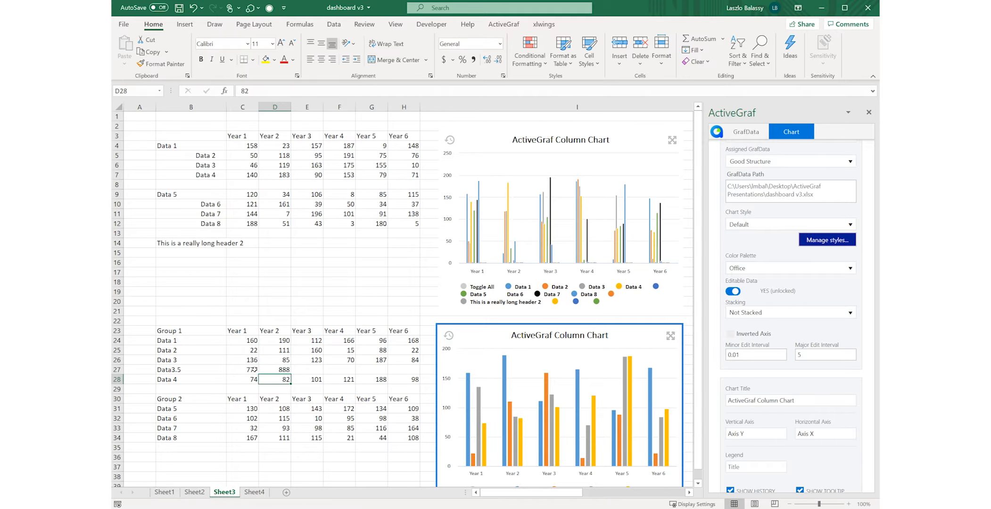
click(254, 370)
drag(254, 370, 413, 370)
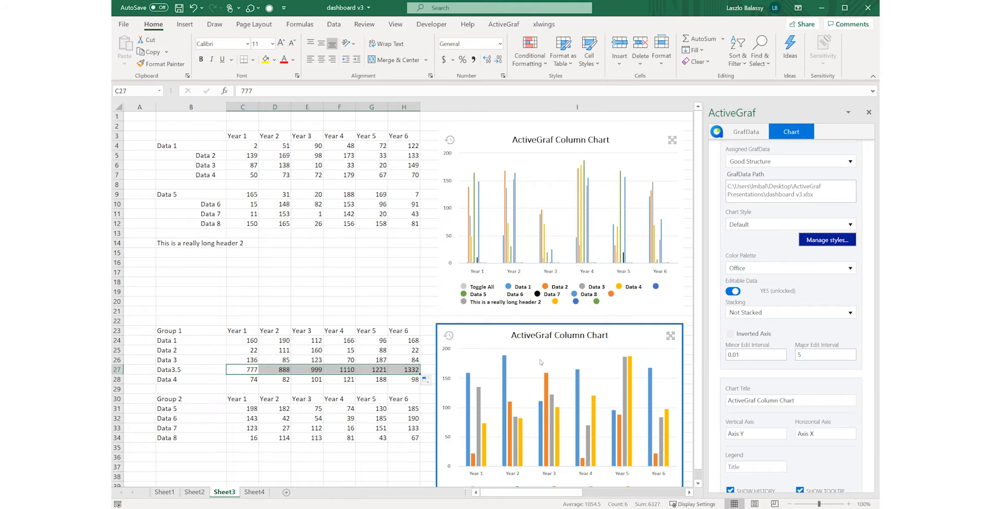
- Include the Data3.5 series in the lower ActiveGraf column chart
scroll(541, 362, down, 2)
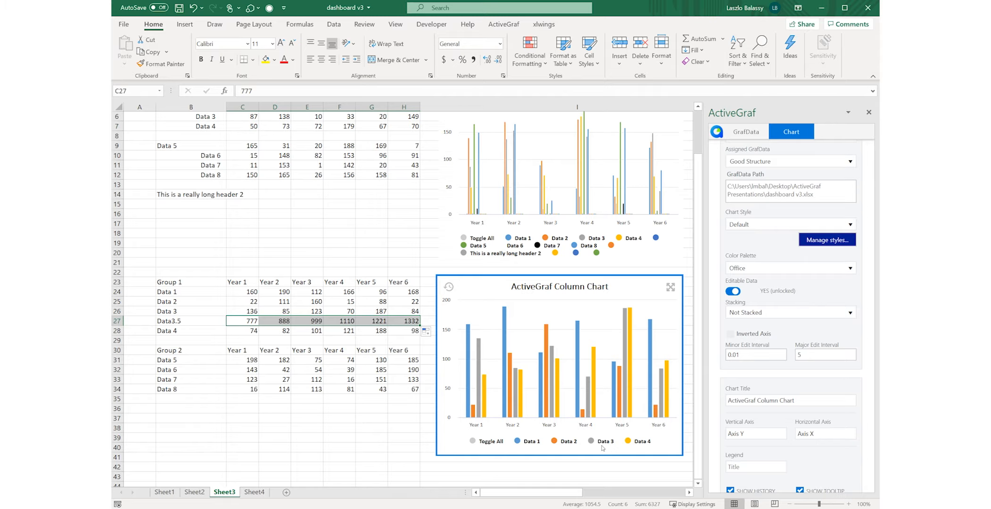
scroll(774, 455, down, 2)
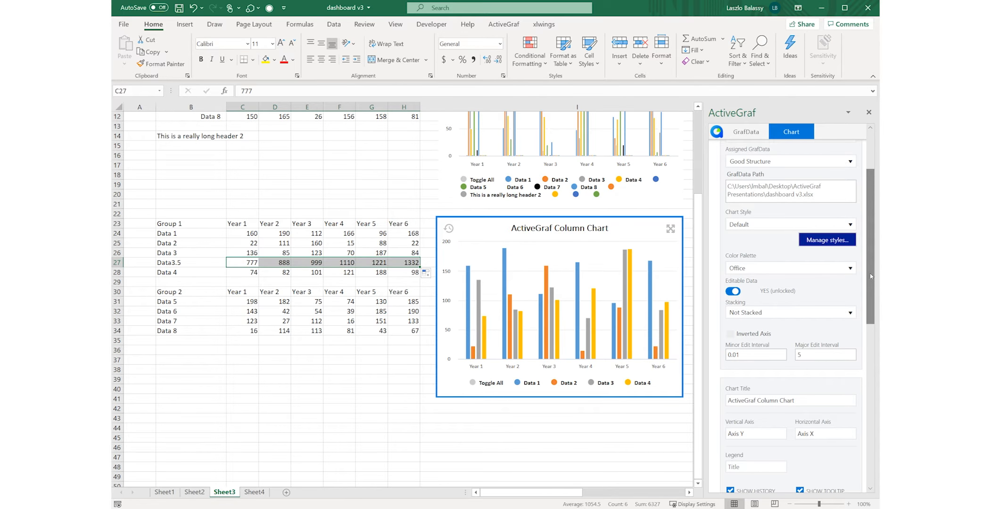
drag(869, 276, 869, 363)
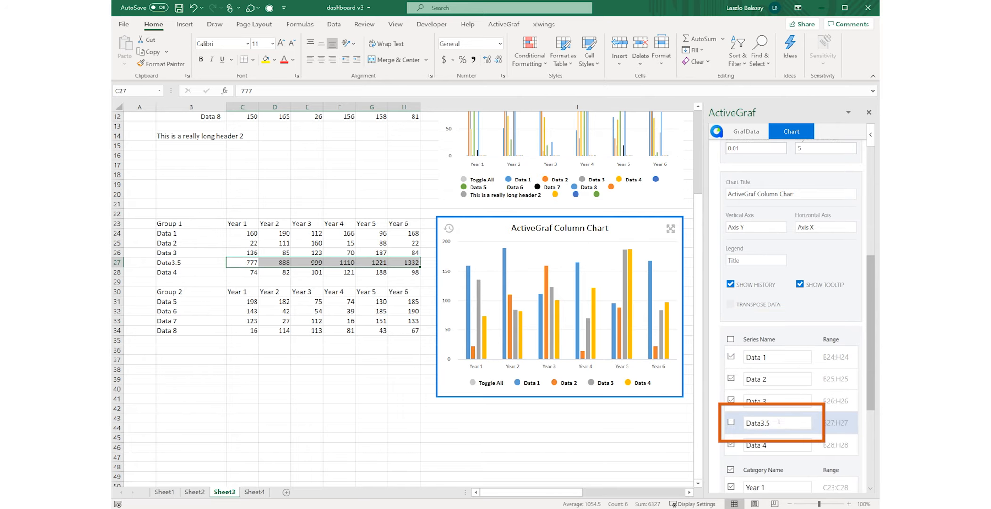
click(732, 422)
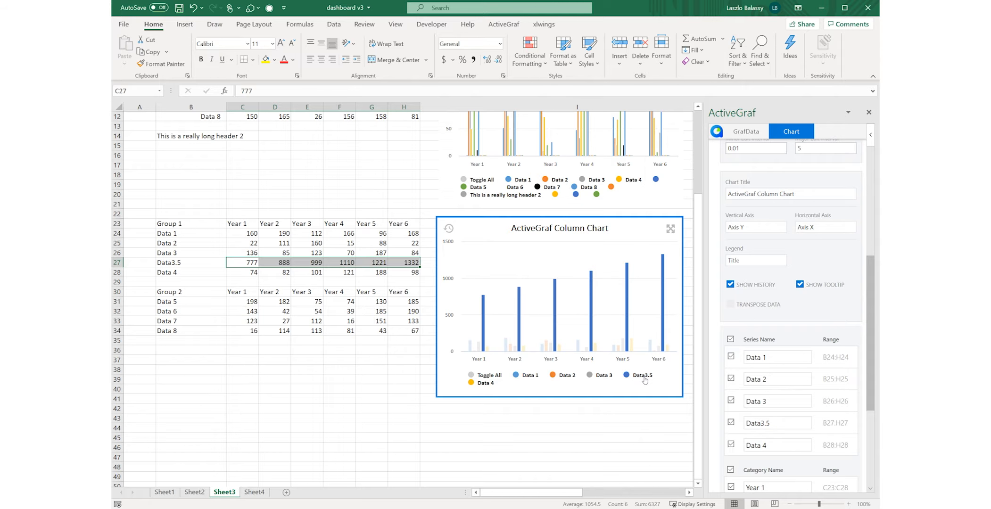
mouse_move(632, 343)
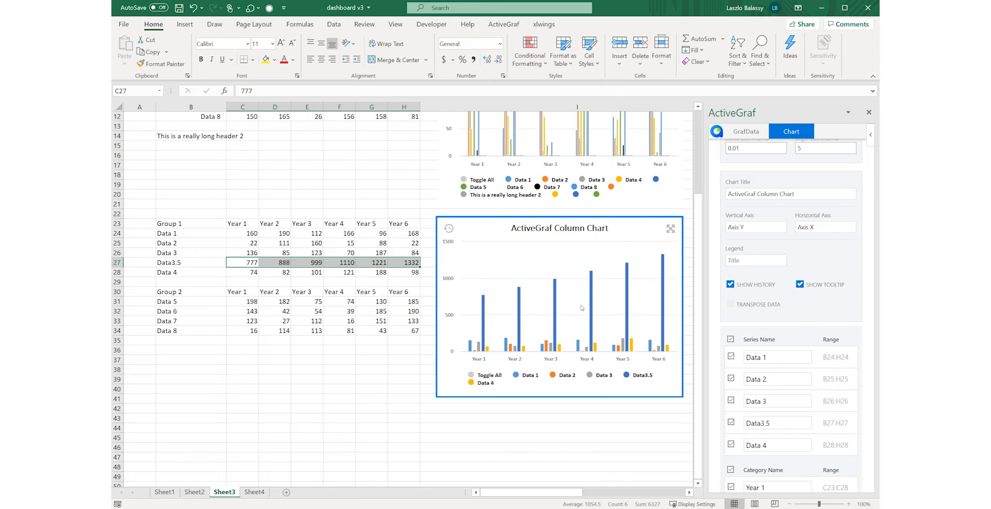
- Move the Group 1 table so it starts at cell B38, and check its ranges in the Good Structure GrafData
drag(208, 228, 404, 436)
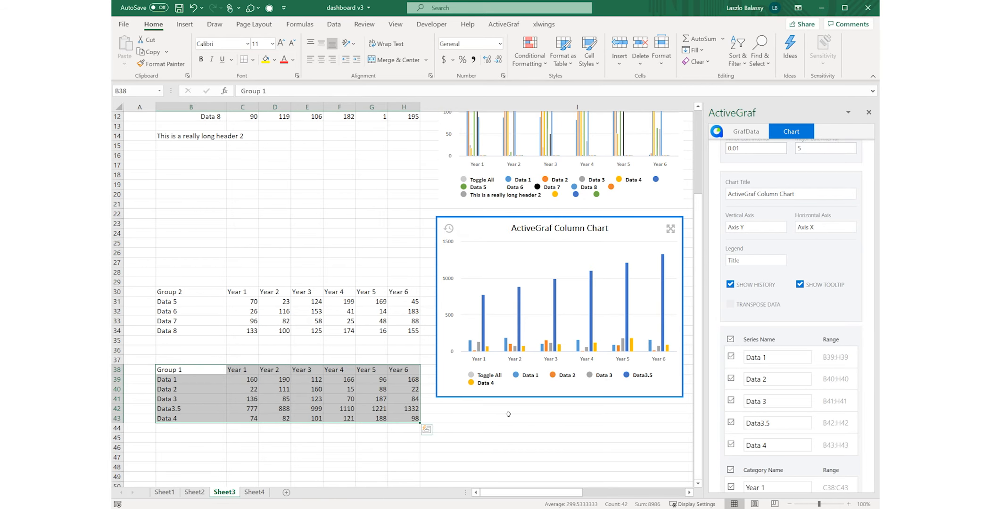
click(755, 132)
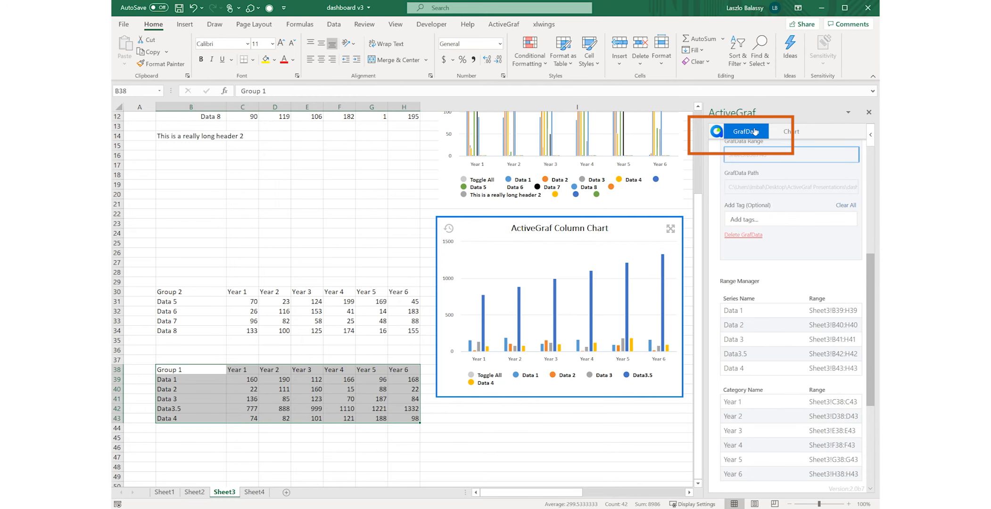
scroll(874, 163, up, 3)
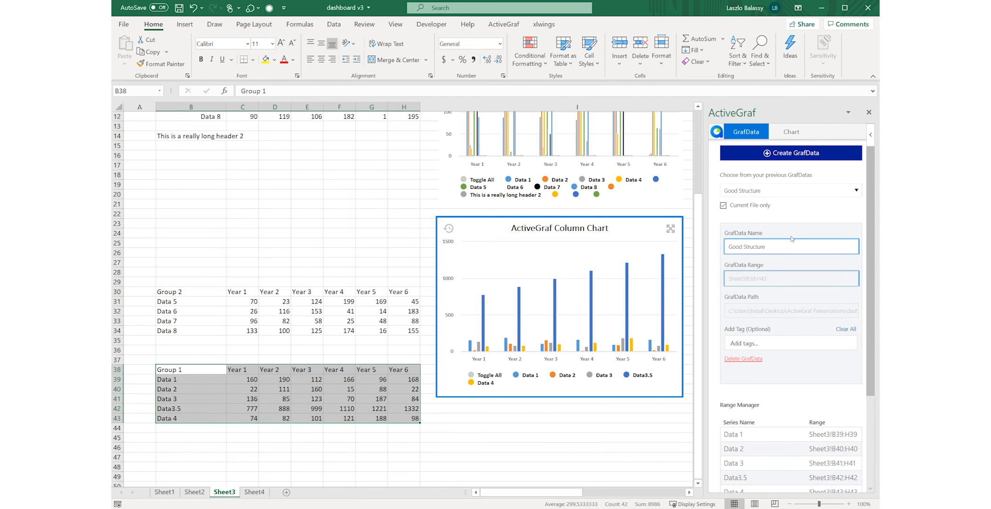
click(857, 191)
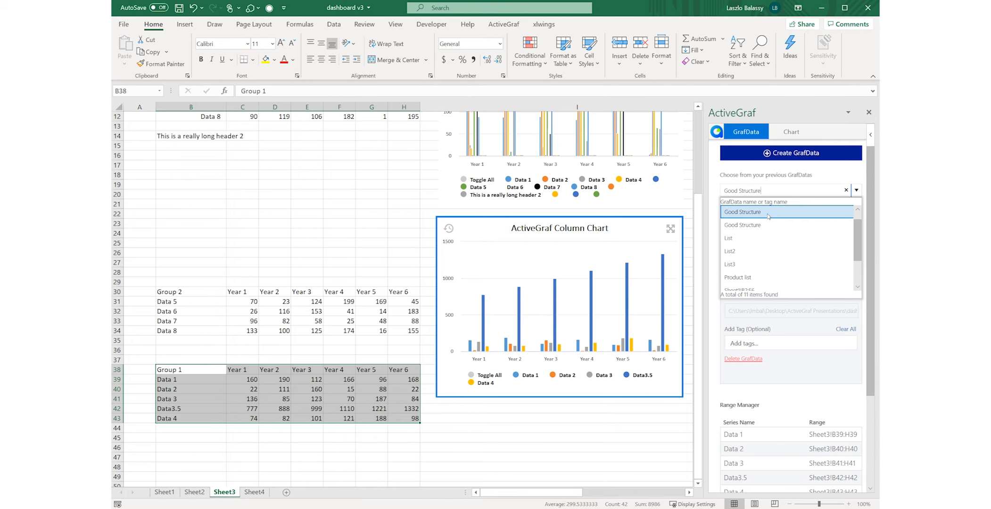
click(769, 215)
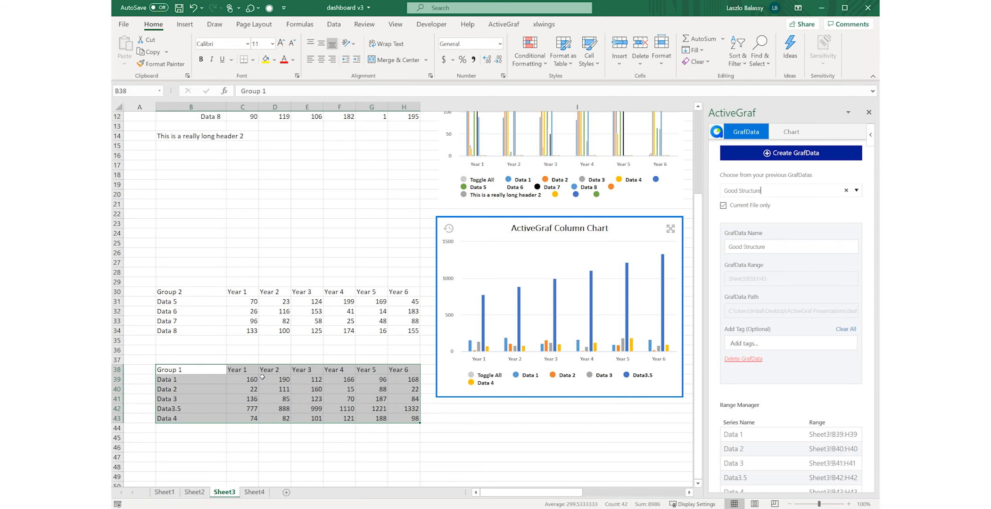
- Copy the Group 1 table from B38:H43 and paste the copy starting at cell B46
click(213, 458)
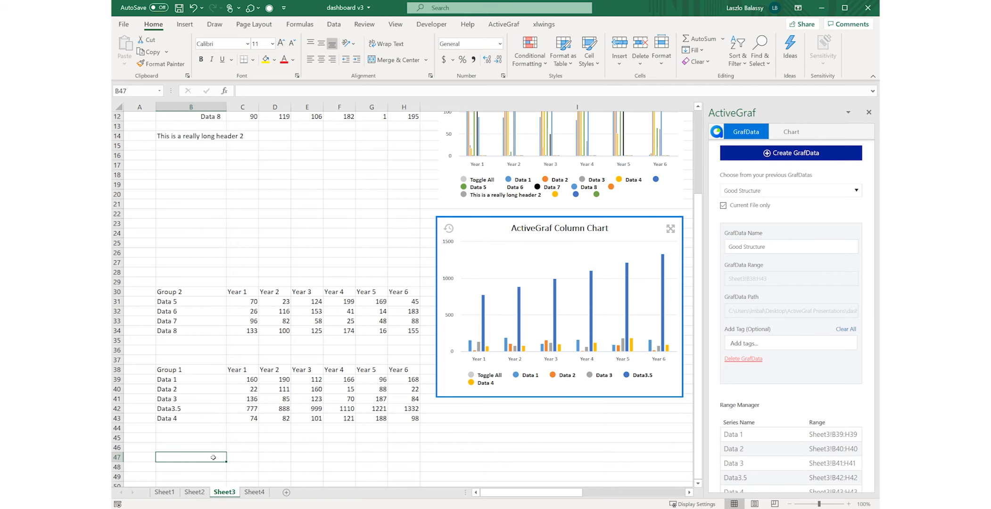
drag(194, 373, 406, 423)
key(ctrl+c)
click(213, 446)
key(ctrl+v)
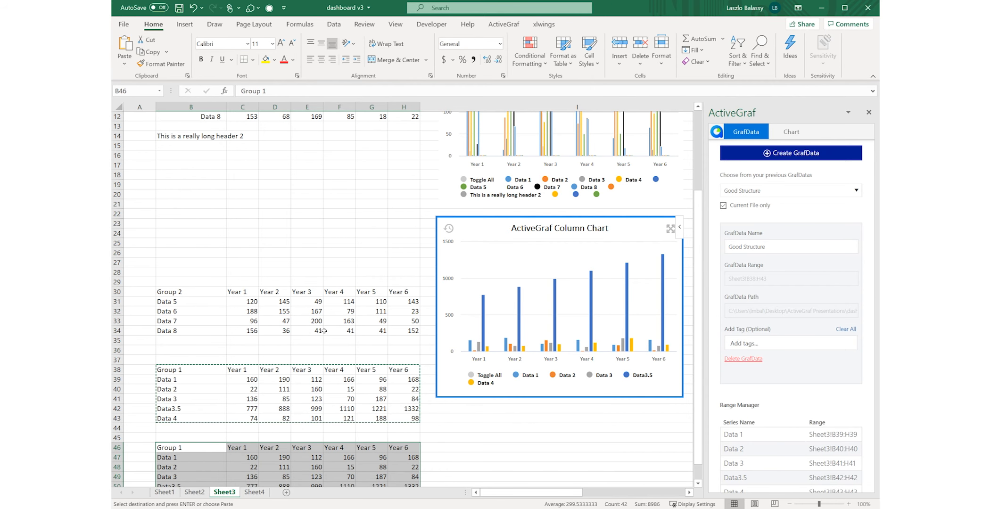
- Turn on data transposing for the ActiveGraf column chart that shows Group 1
click(797, 132)
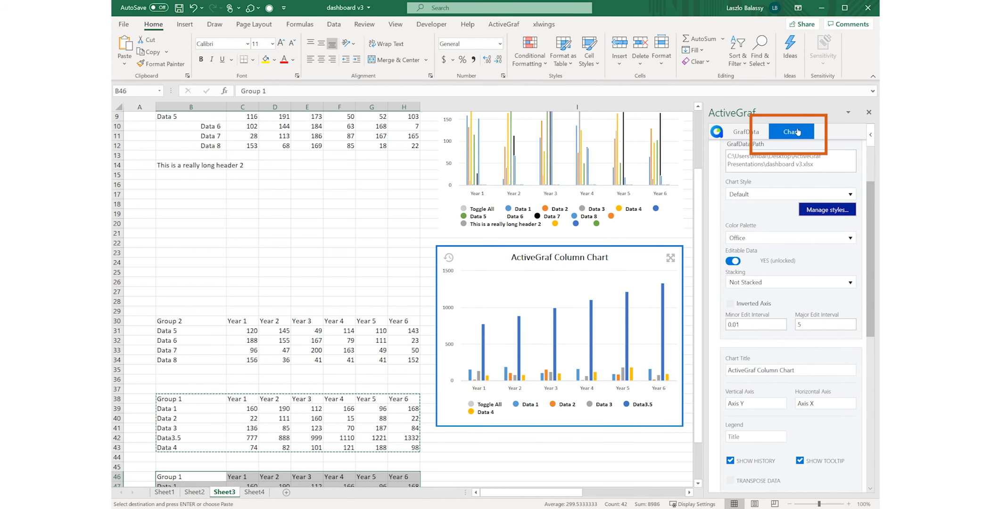
click(731, 481)
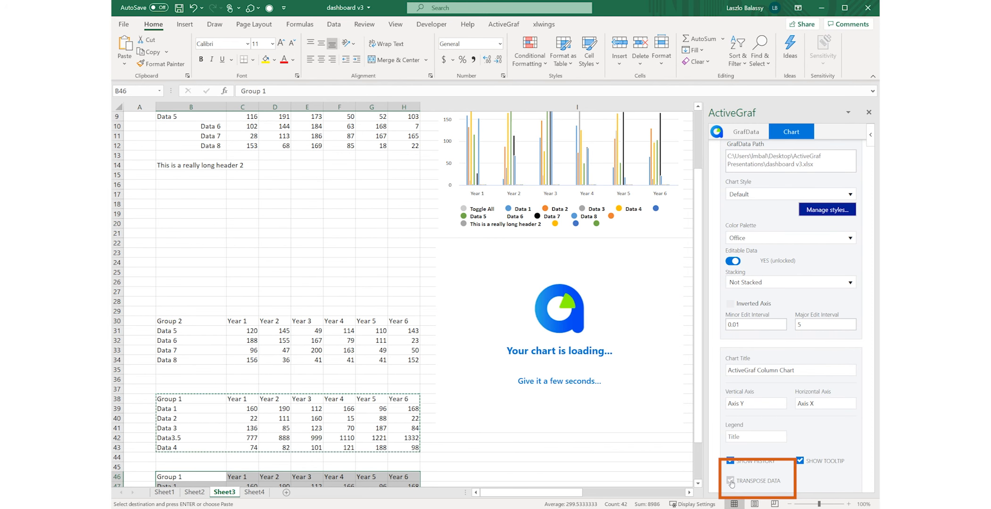